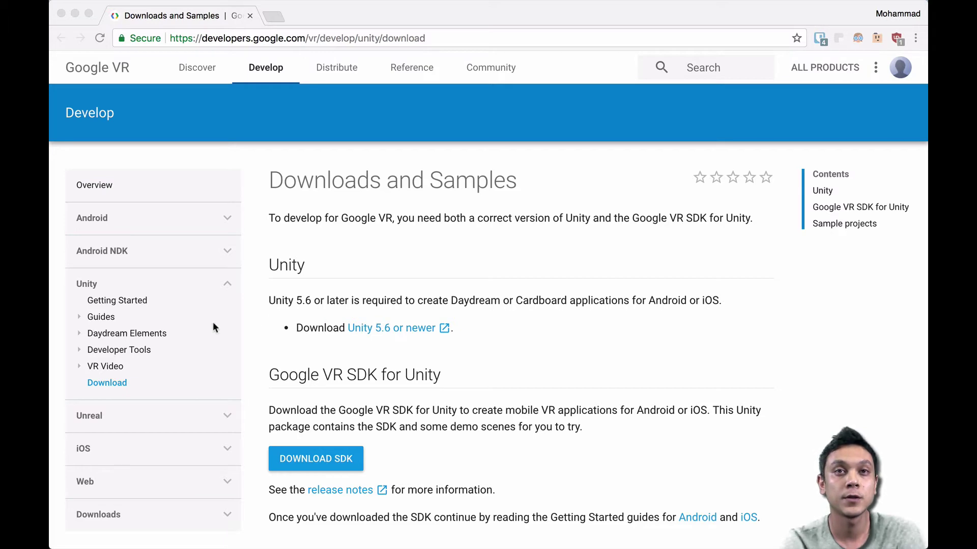
Step: Run the Unity Download Assistant from the downloads folder with Android Build Support checked
mouse_move(66, 356)
click(73, 199)
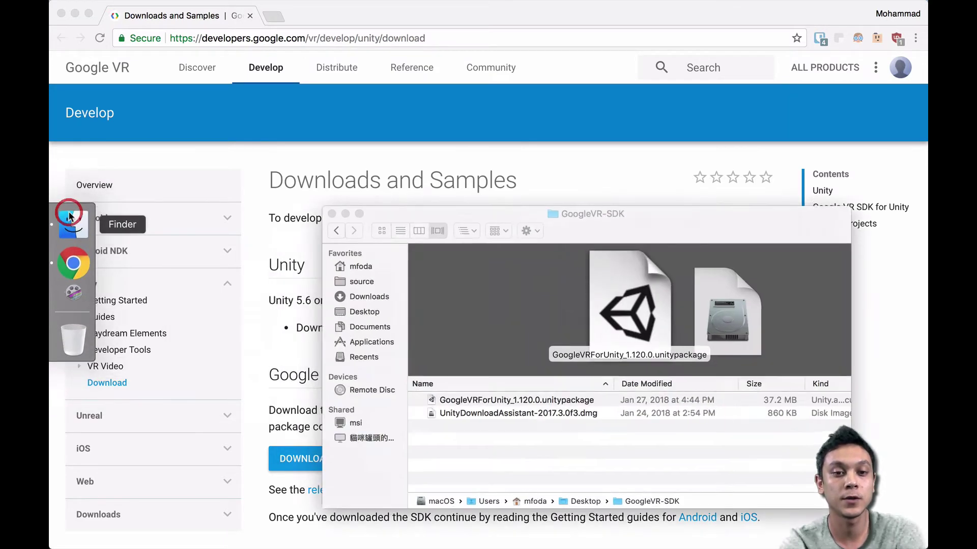
double_click(472, 414)
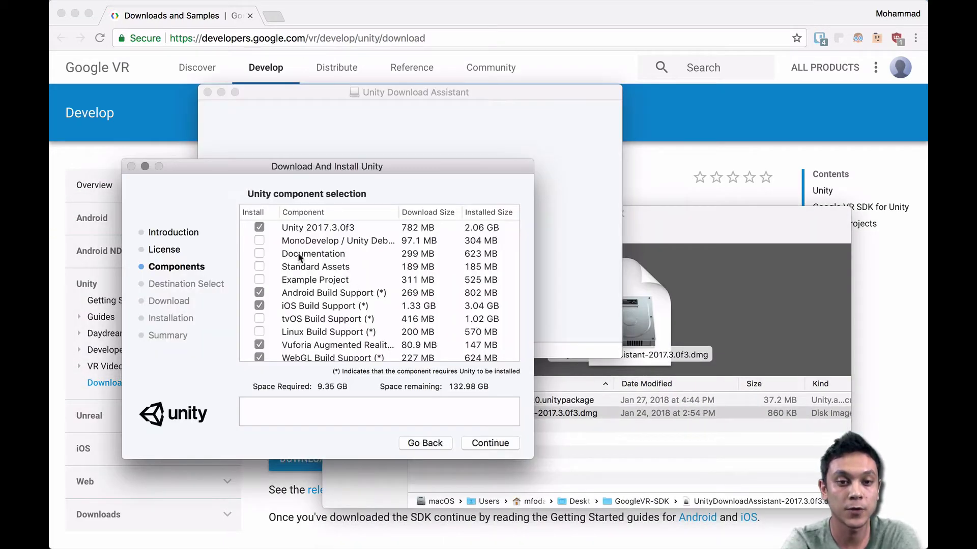
click(322, 292)
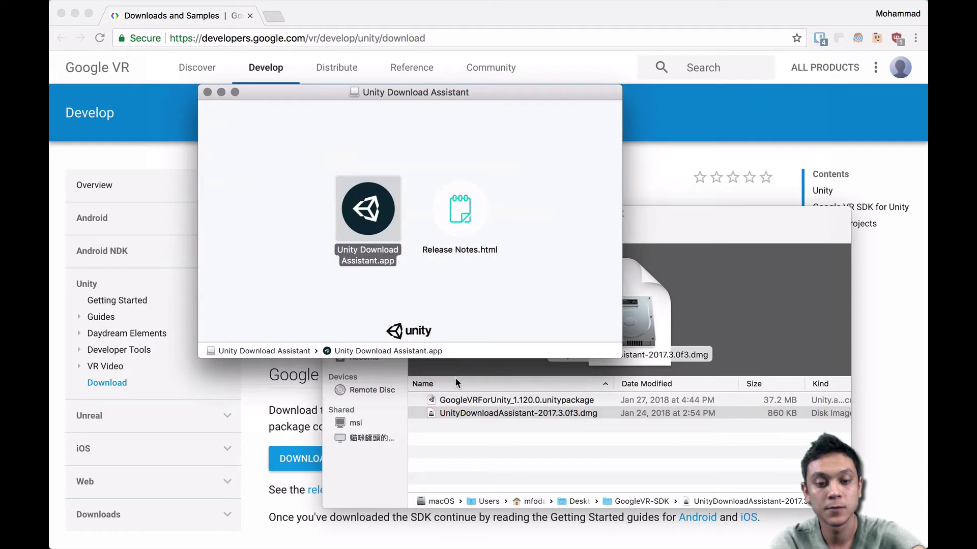
Step: Launch Unity 2017.3.0f3 through Spotlight
key(super+space)
text(u)
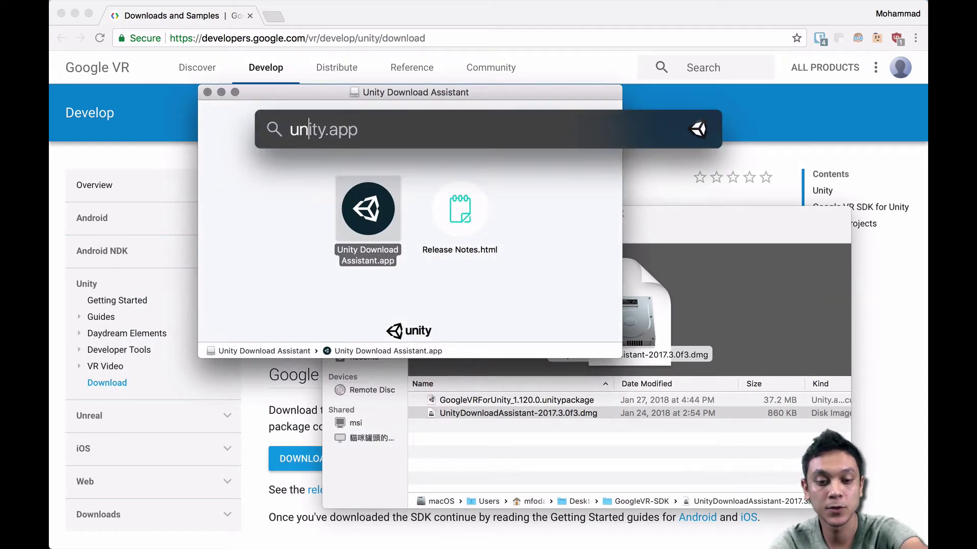
key(Return)
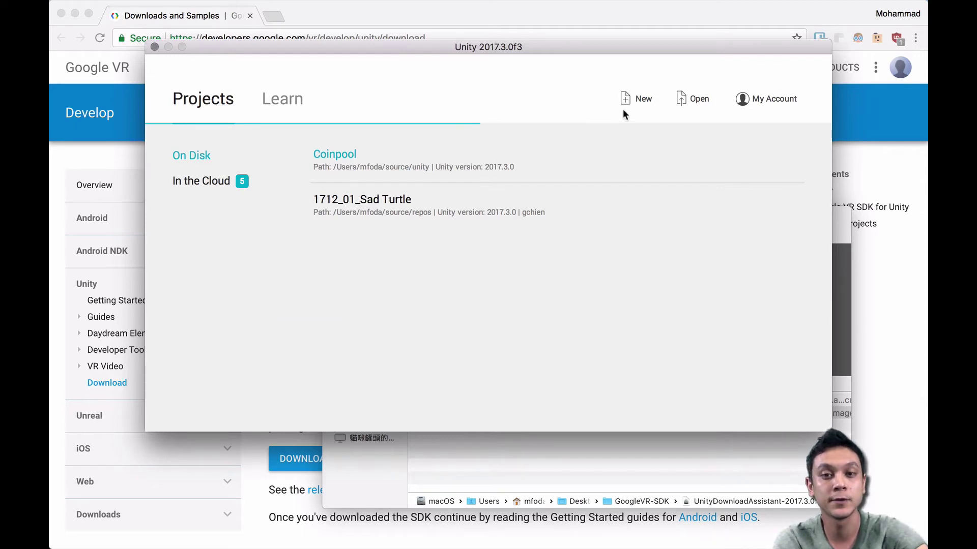
Step: Create a new 3D project named GoogleVRSDK with Unity Analytics turned off
click(638, 100)
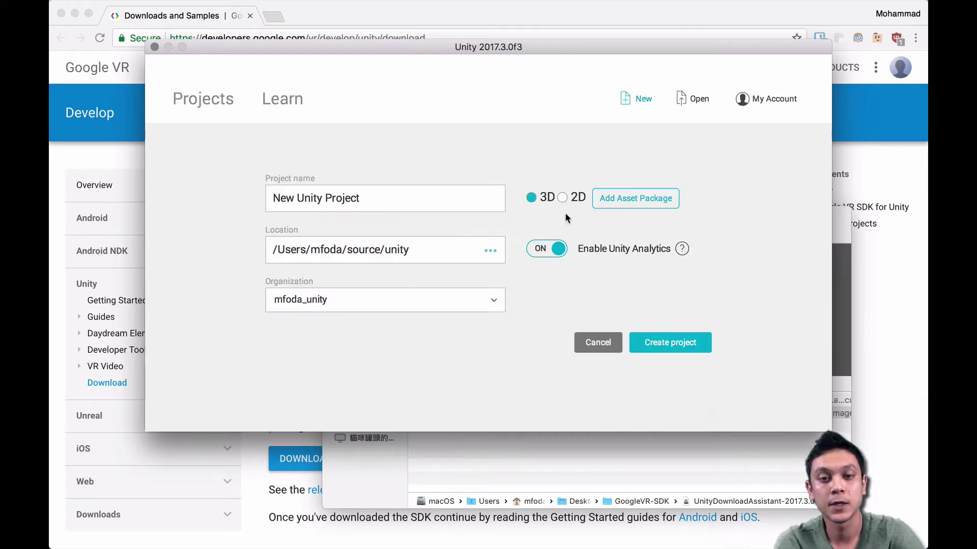
click(557, 250)
drag(371, 196, 51, 74)
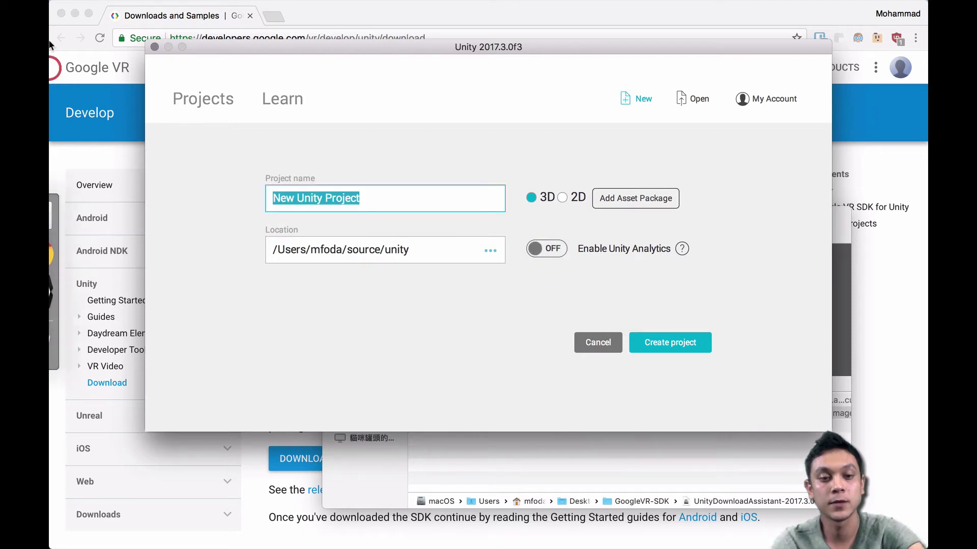
text(GoogleV)
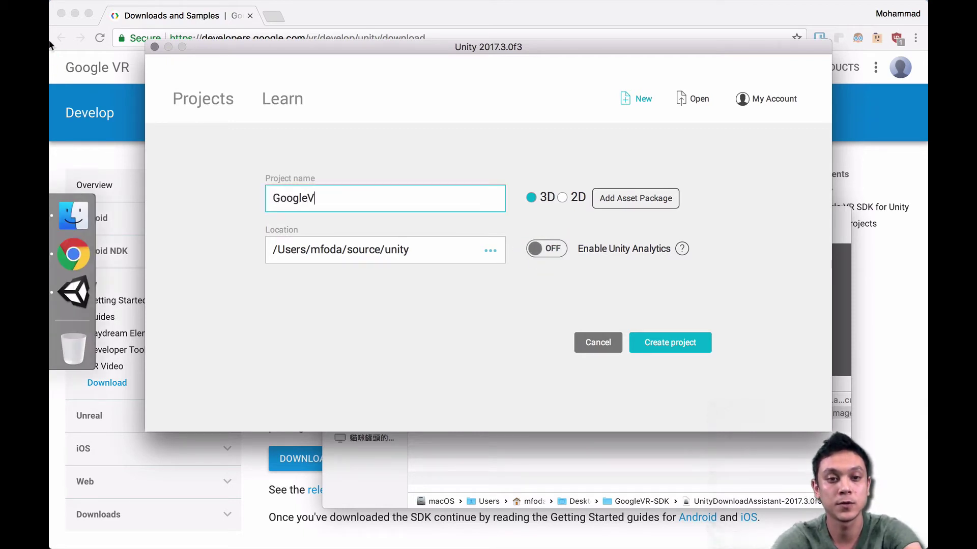
text(R-SDK)
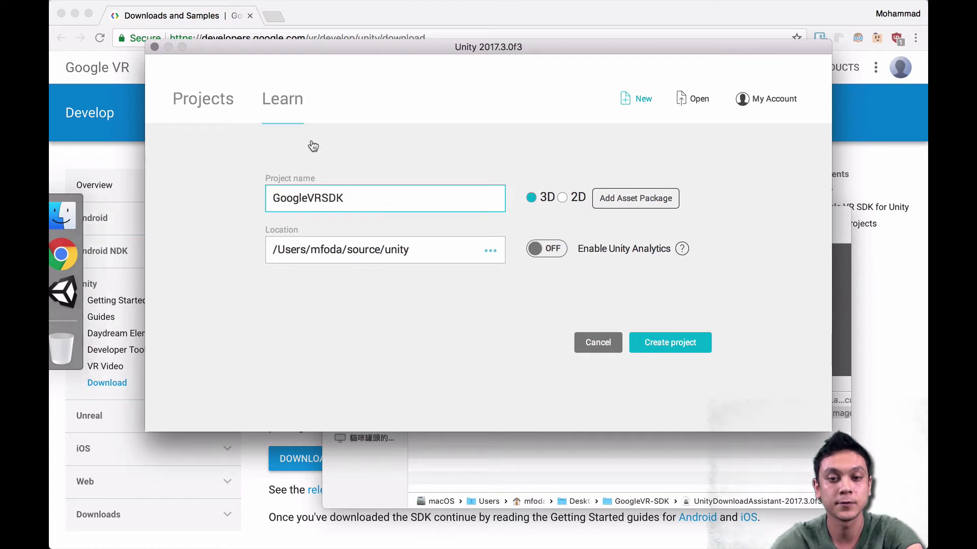
click(681, 348)
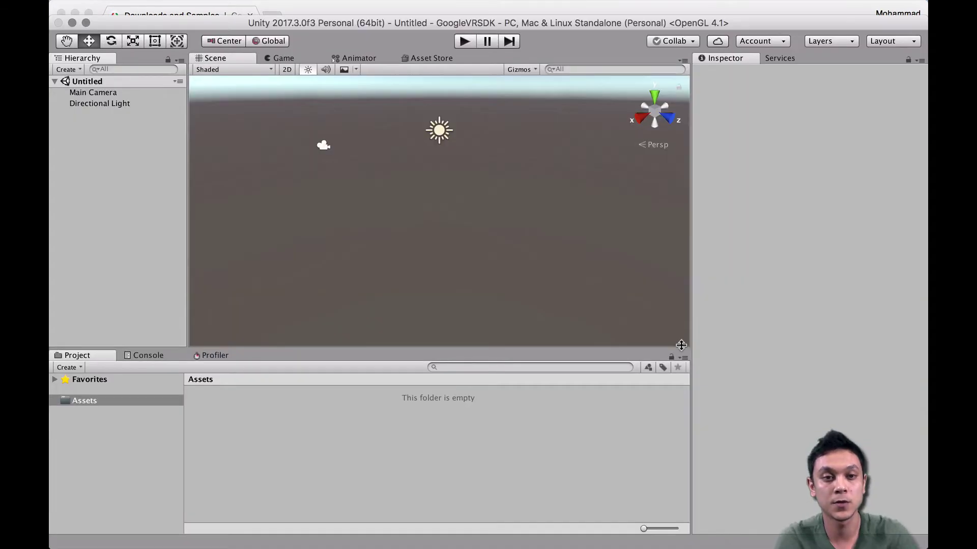
Step: Check the Android SDK and JDK paths in Unity's External Tools preferences, then return to Chrome
mouse_move(278, 4)
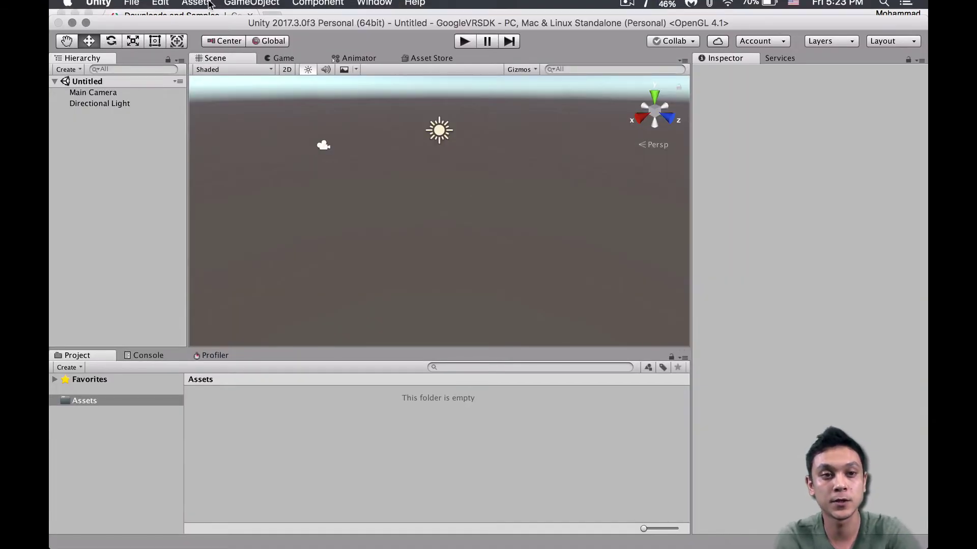
click(99, 7)
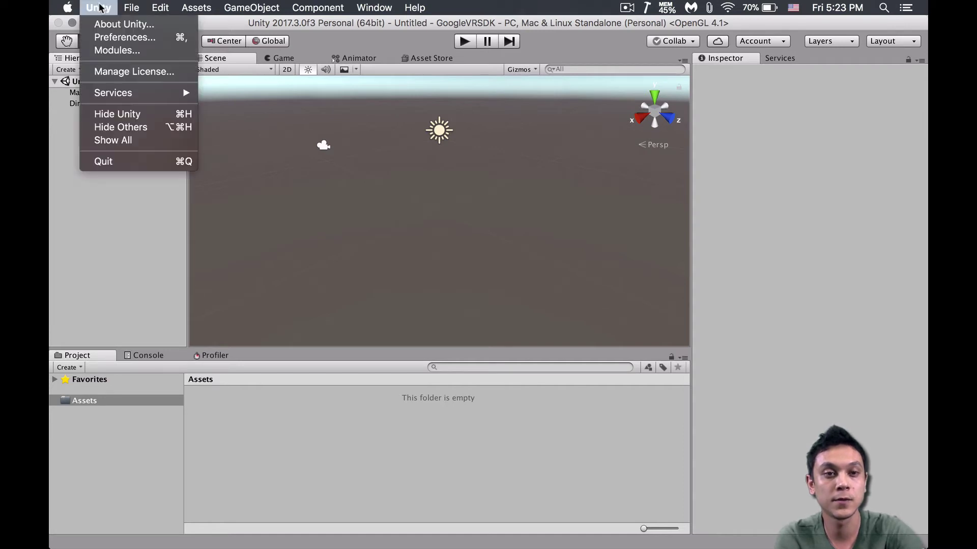
click(112, 39)
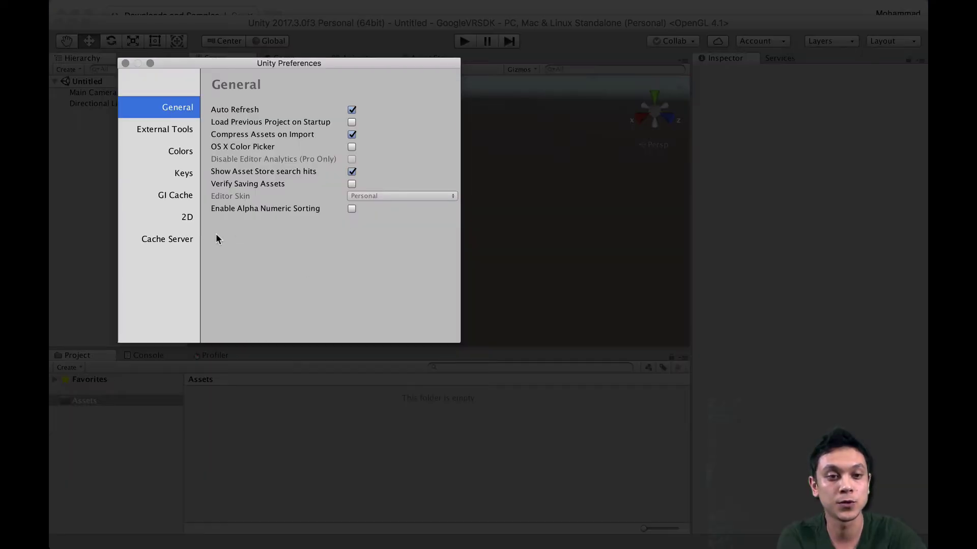
click(155, 130)
scroll(398, 281, down, 3)
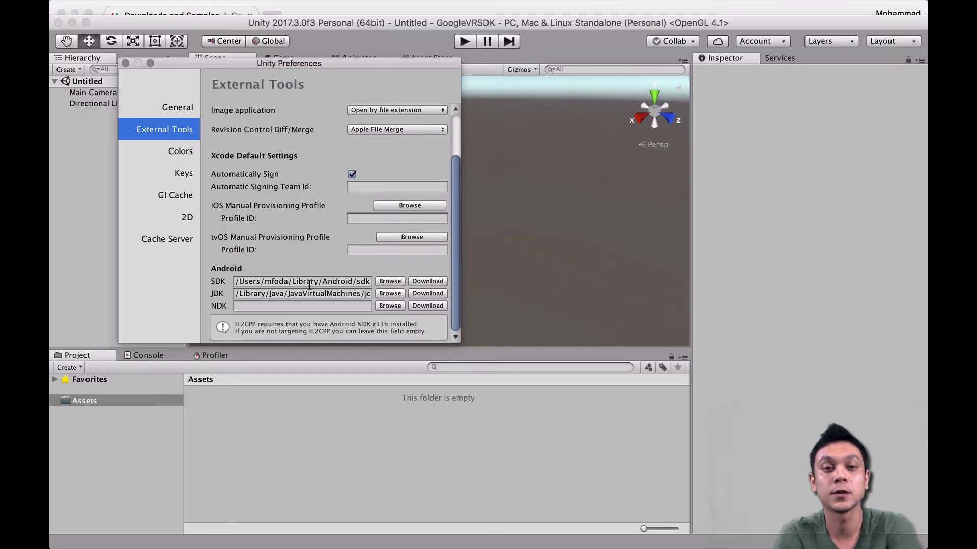
key(super+Tab)
key(super+Tab)
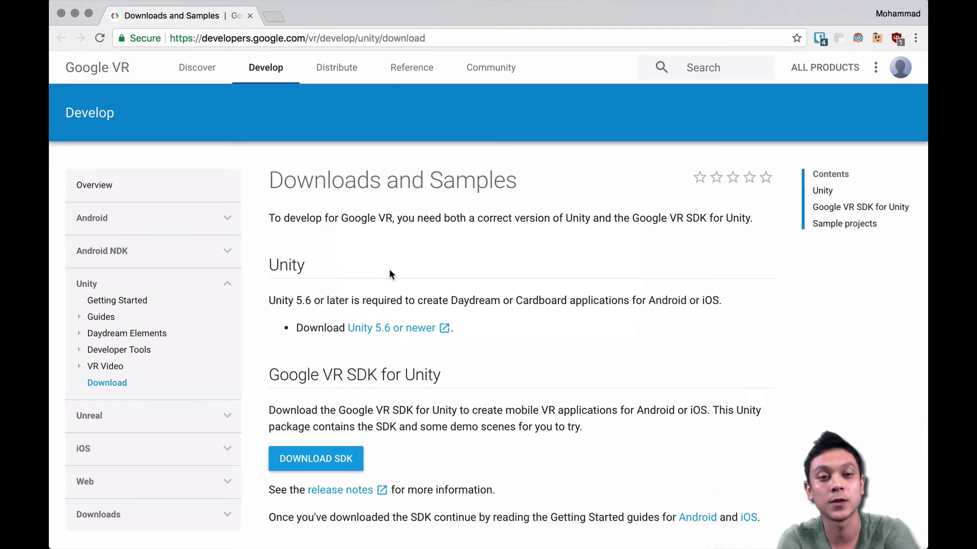
Step: Download GoogleVRForUnity_1.120.0.unitypackage from GitHub and close the Download Assistant disk window
scroll(387, 321, down, 3)
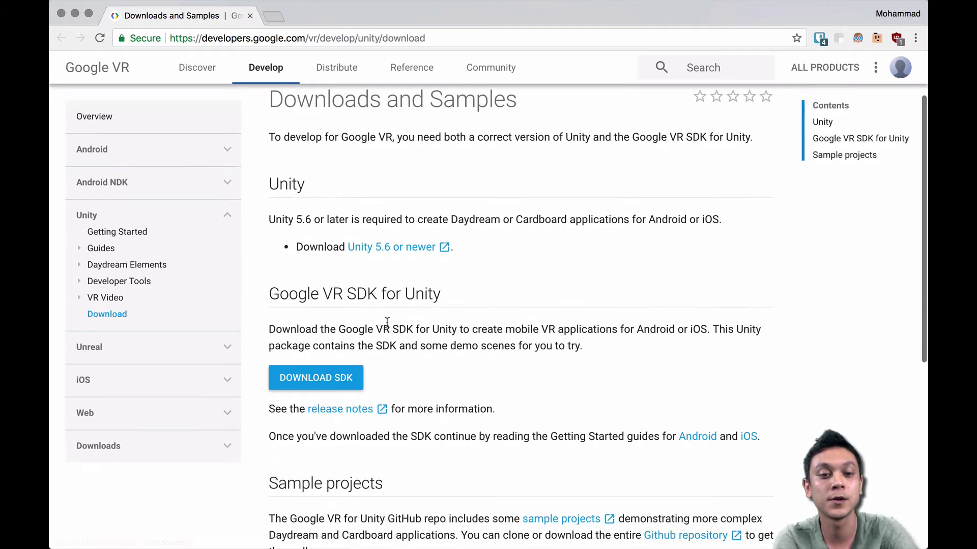
click(293, 385)
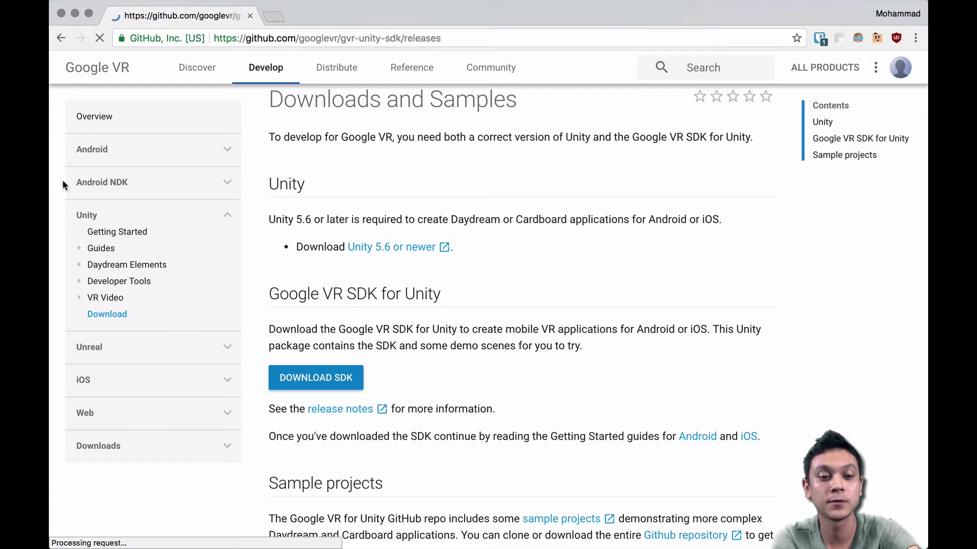
key(super+Tab)
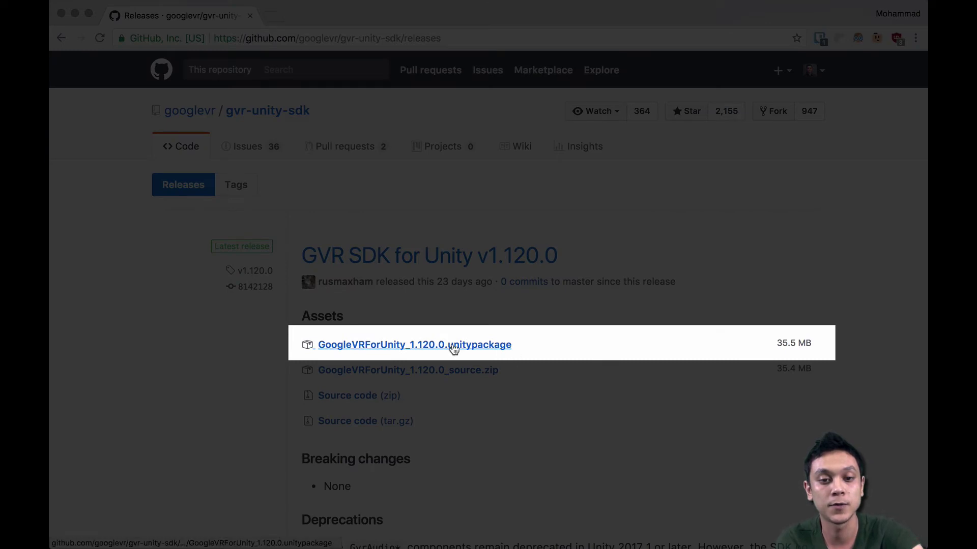
key(super+Tab)
key(super+Tab)
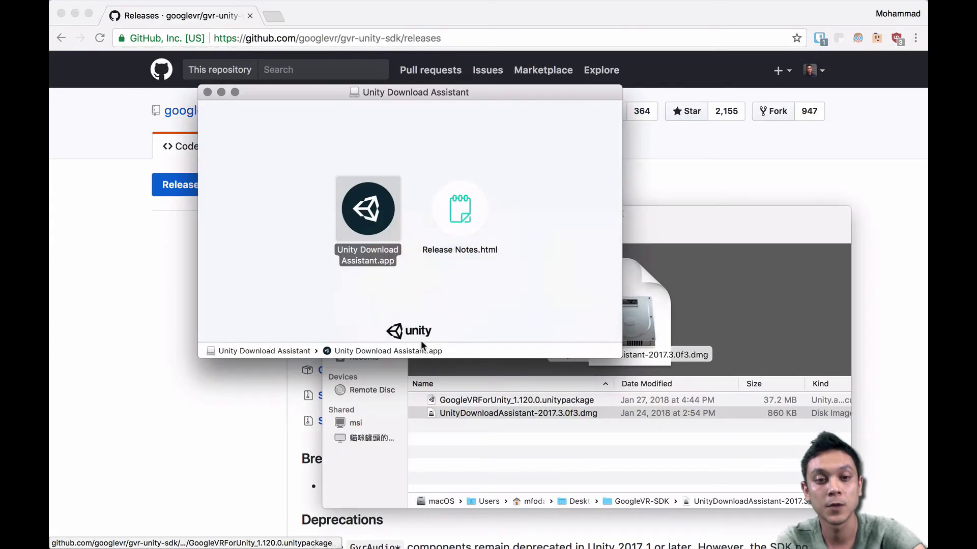
click(206, 92)
Step: Import all assets from GoogleVRForUnity_1.120.0.unitypackage into the project
double_click(565, 401)
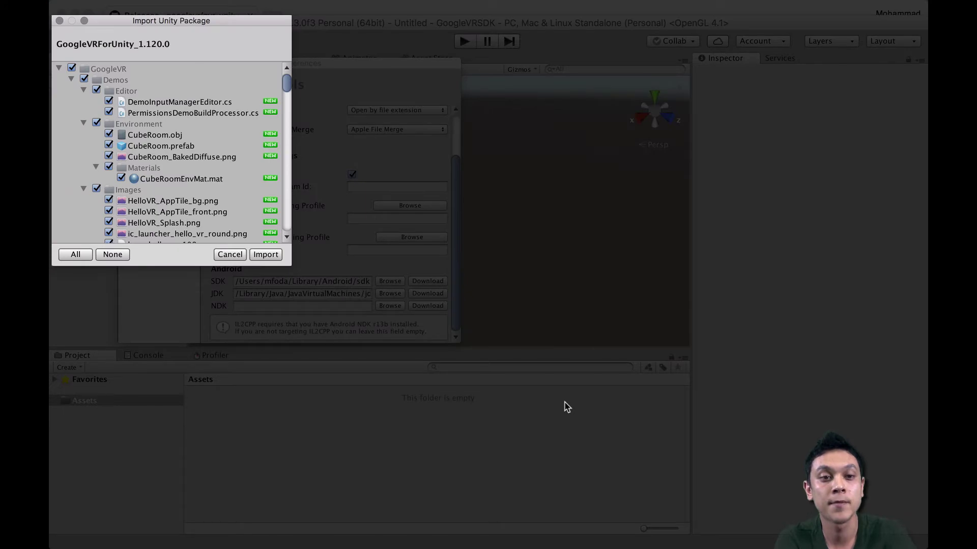
click(266, 255)
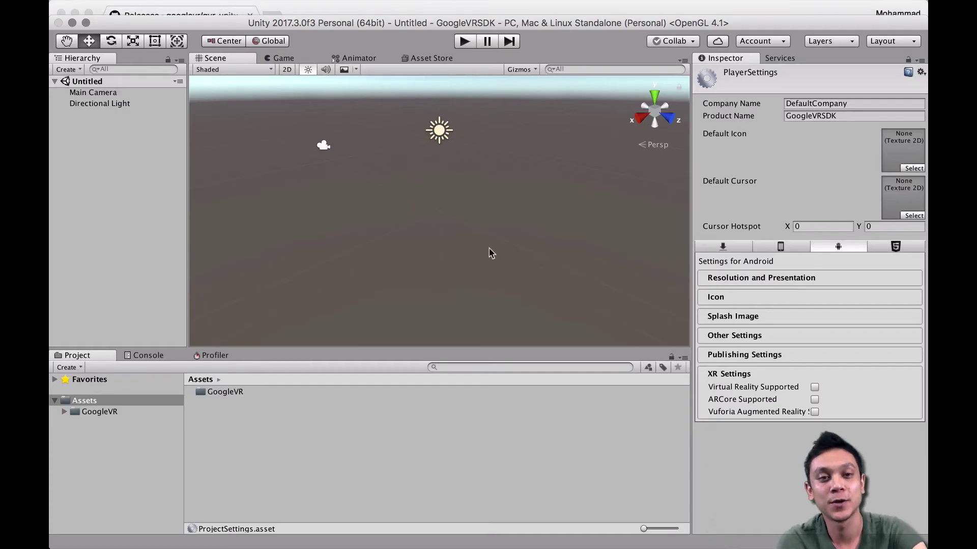
Step: Open Build Settings and Player Settings, and select Android as the platform
mouse_move(51, 5)
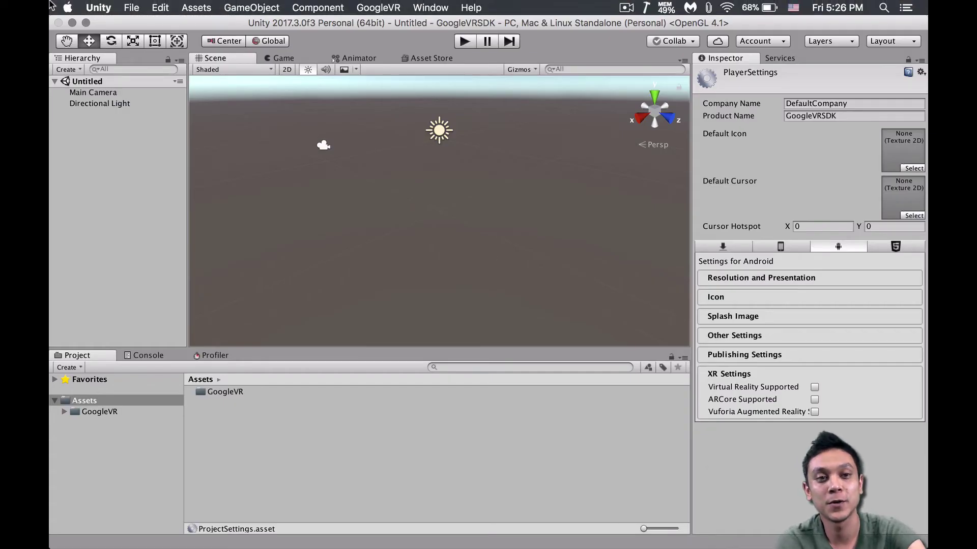
click(100, 7)
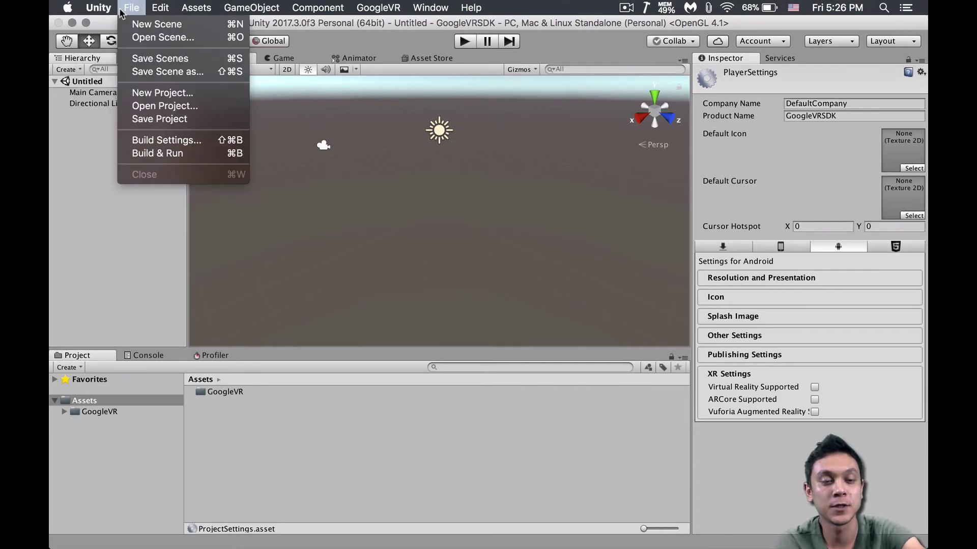
mouse_move(131, 8)
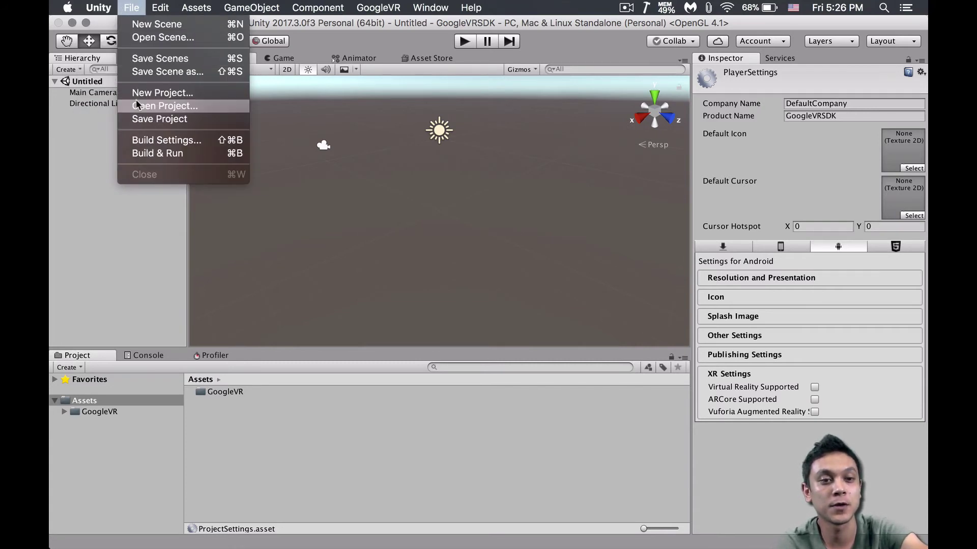
click(151, 142)
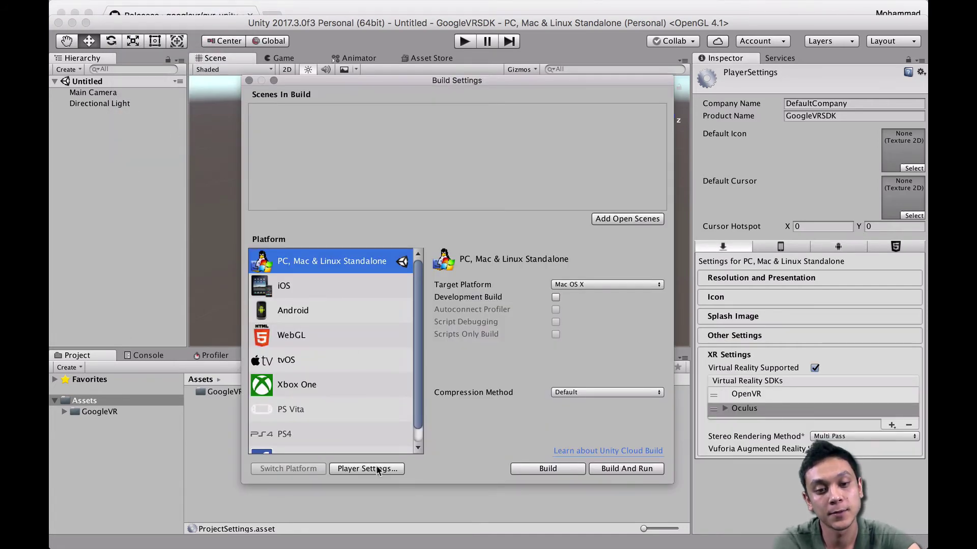
click(378, 469)
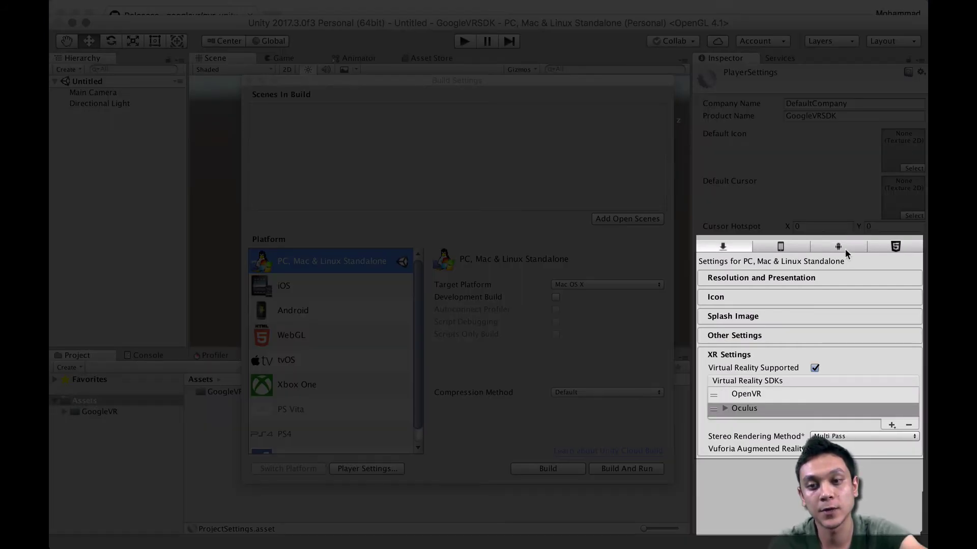
click(841, 247)
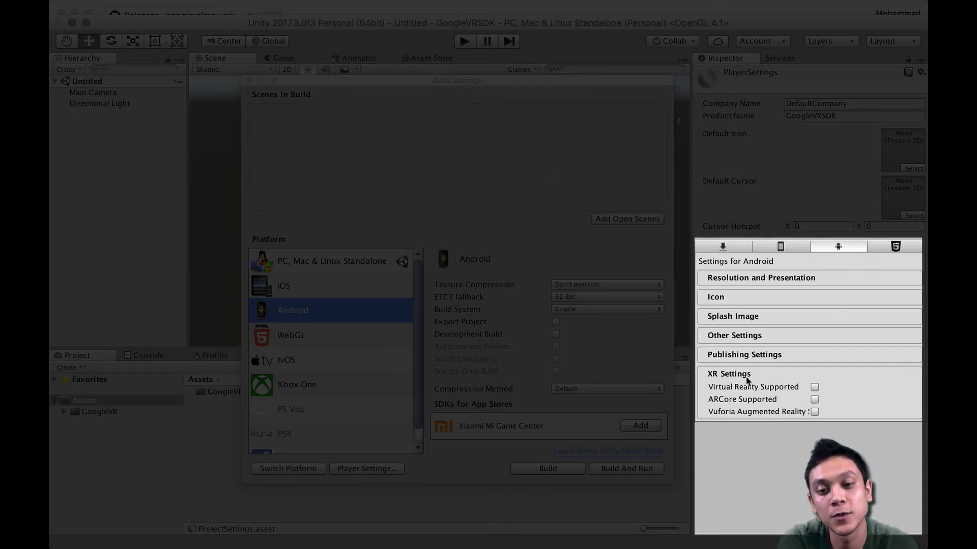
Step: Tick Virtual Reality Supported and add Cardboard and Daydream to the Virtual Reality SDKs
click(814, 387)
click(892, 430)
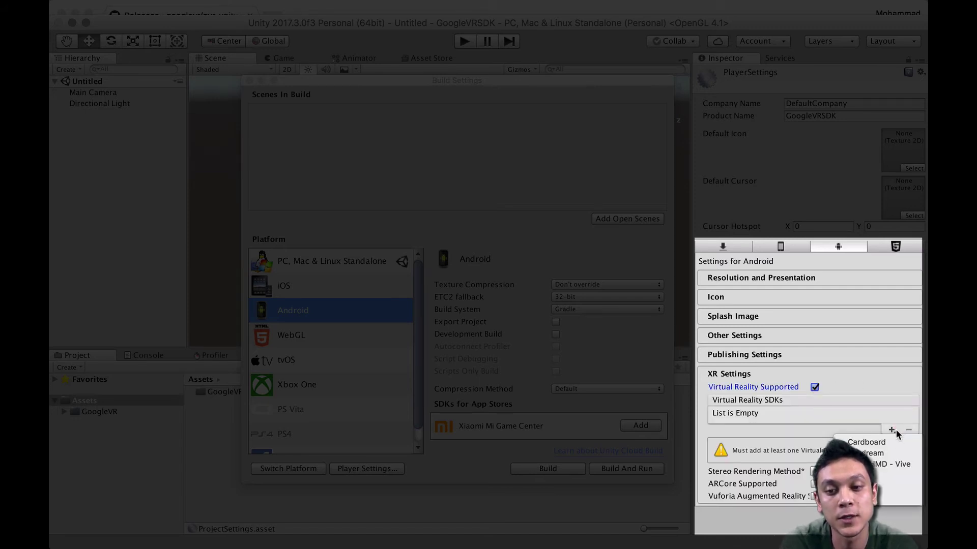
click(888, 443)
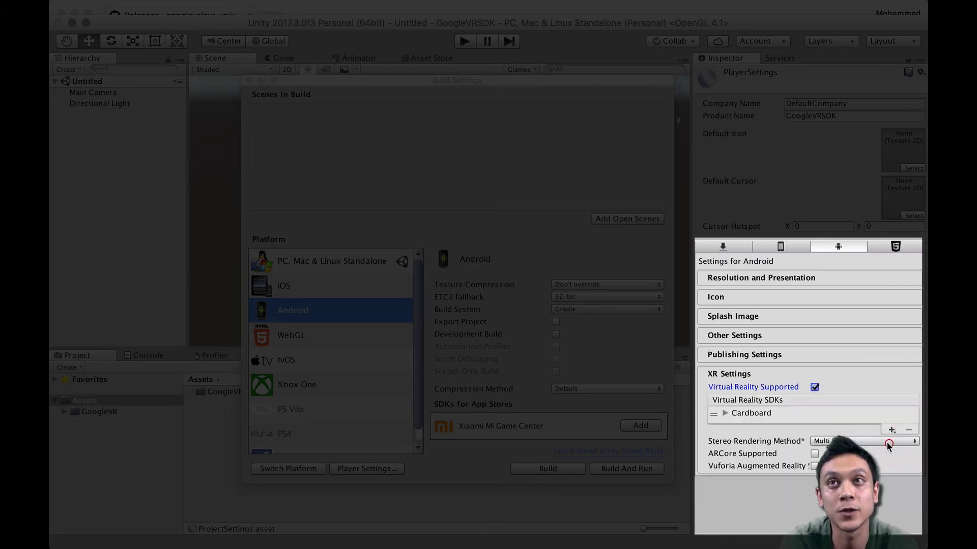
click(891, 430)
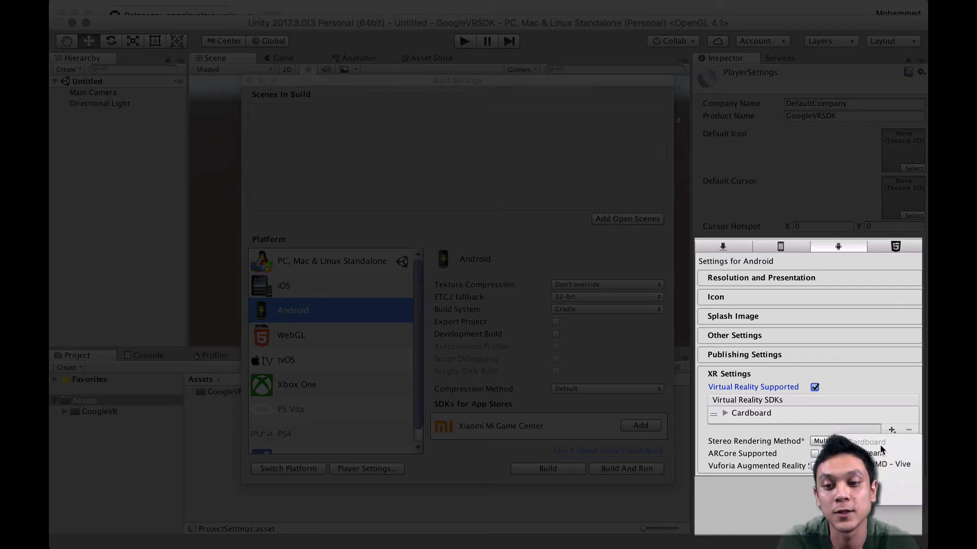
click(879, 453)
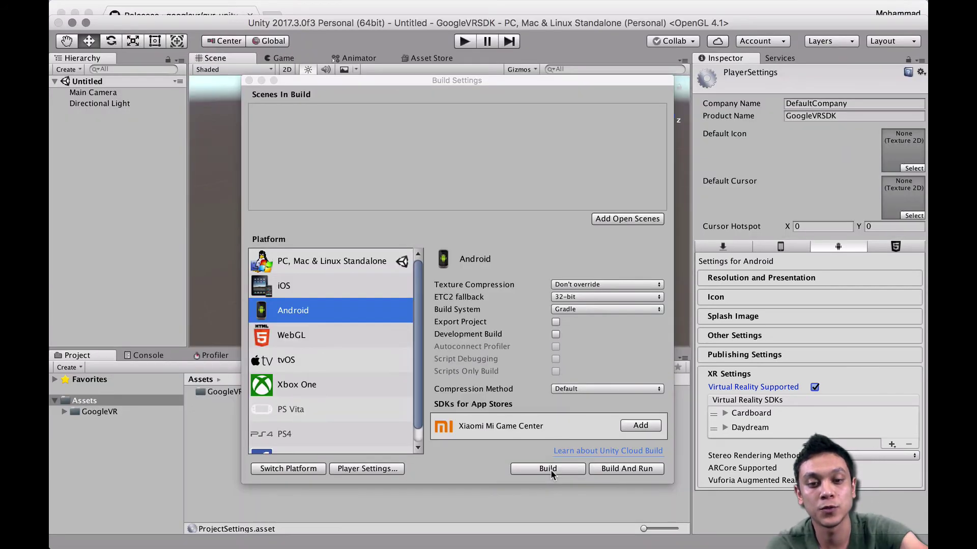
Step: Try building, and dismiss the alert that Cardboard requires minimum API level 19
click(548, 468)
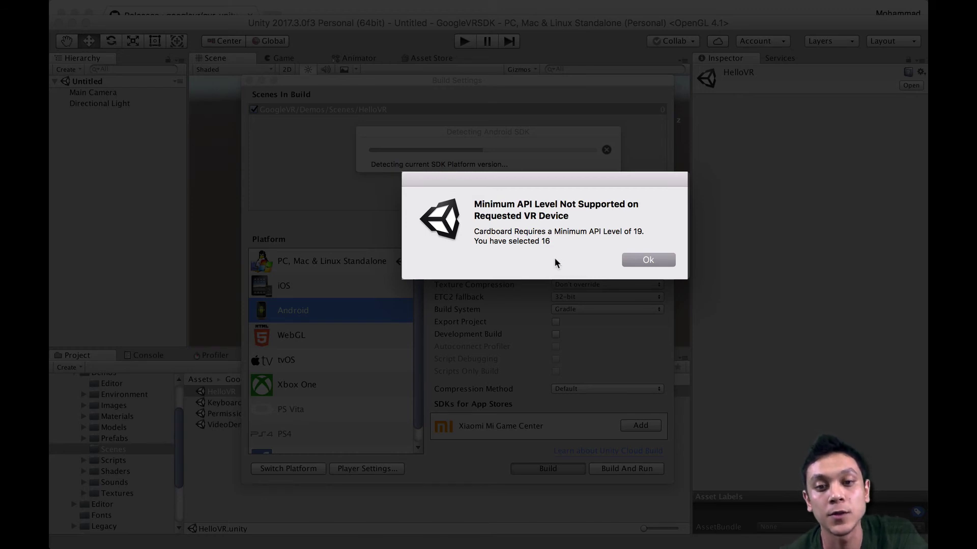
click(634, 261)
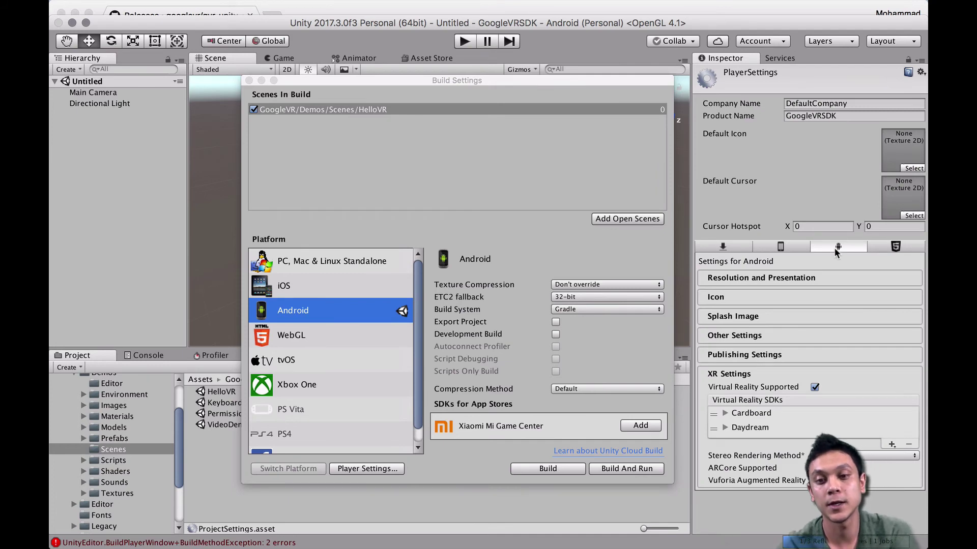
click(755, 335)
Step: In Other Settings, change Minimum API Level from Jelly Bean (16) to Android 4.4 'Kit Kat' (19)
scroll(847, 334, down, 5)
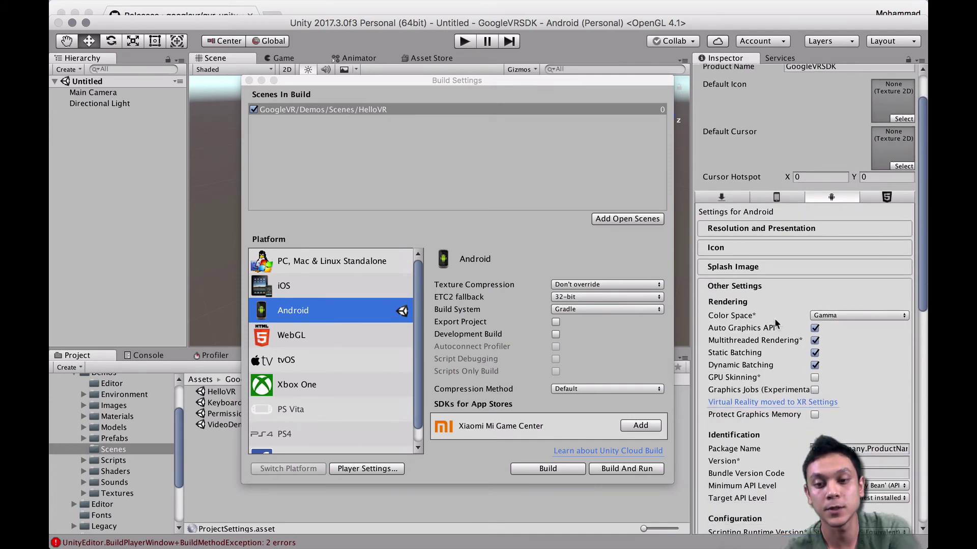
scroll(816, 356, down, 2)
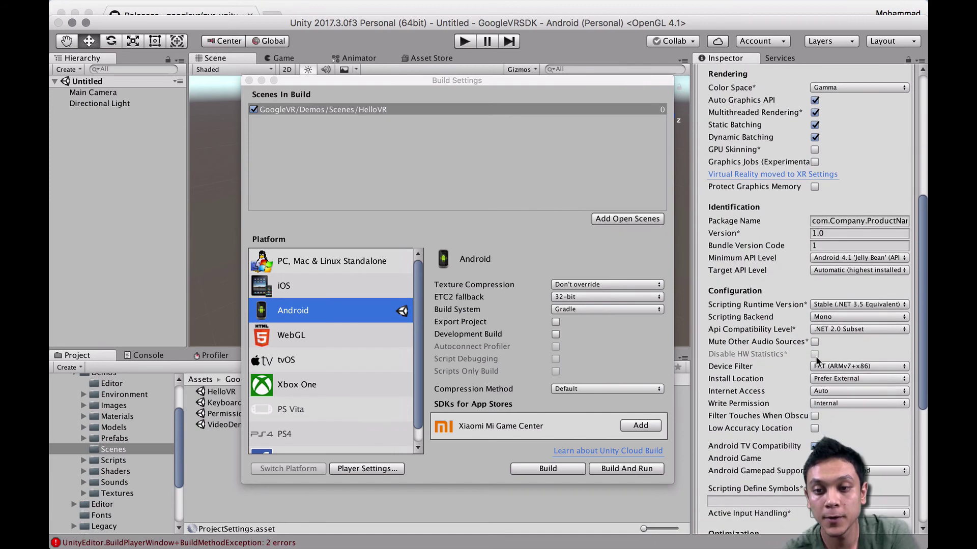
scroll(823, 416, down, 5)
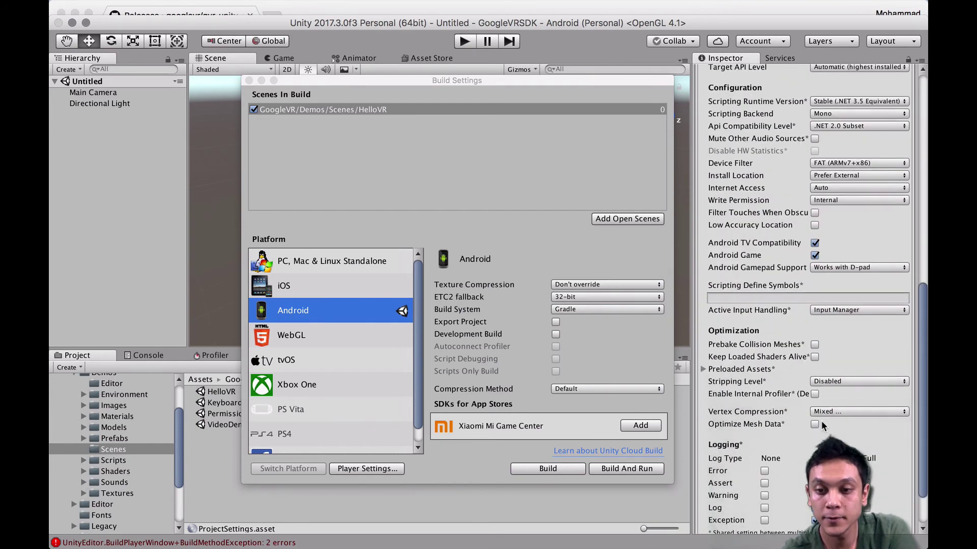
scroll(821, 420, up, 5)
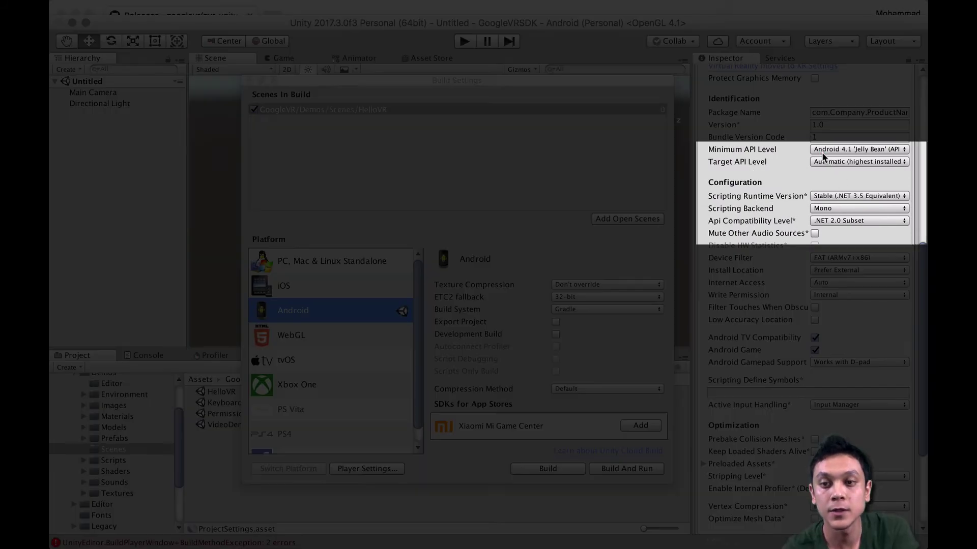
click(822, 151)
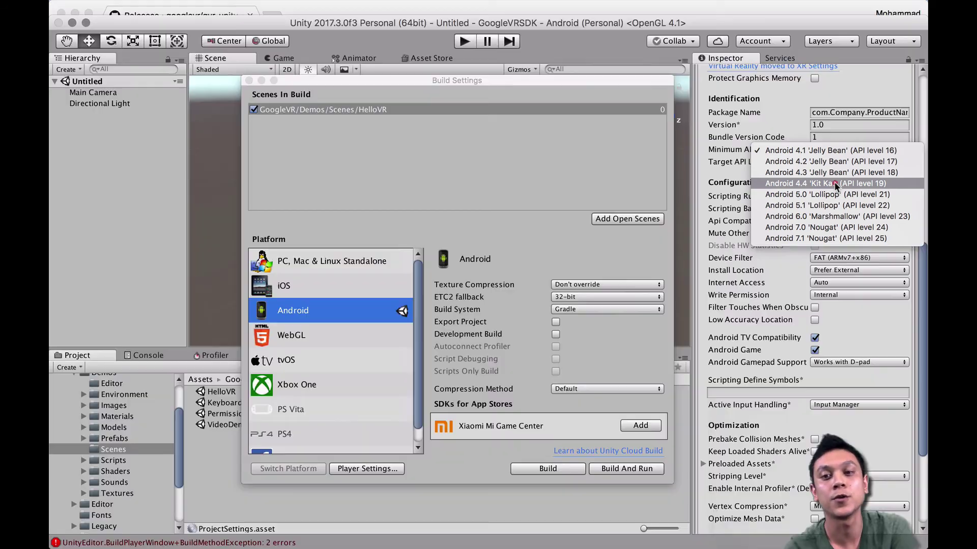
click(835, 182)
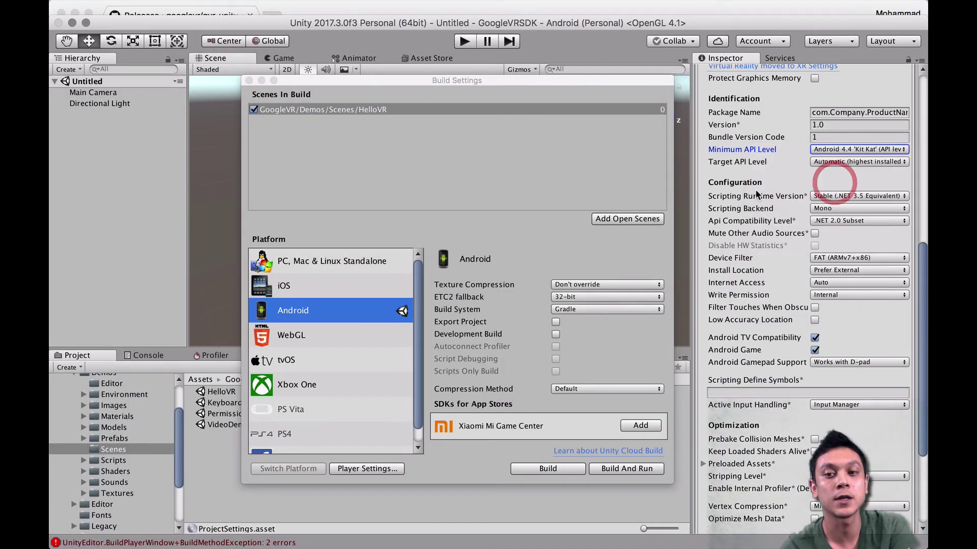
Step: Build again as HelloVR.apk and dismiss the resulting Package Name error
click(548, 468)
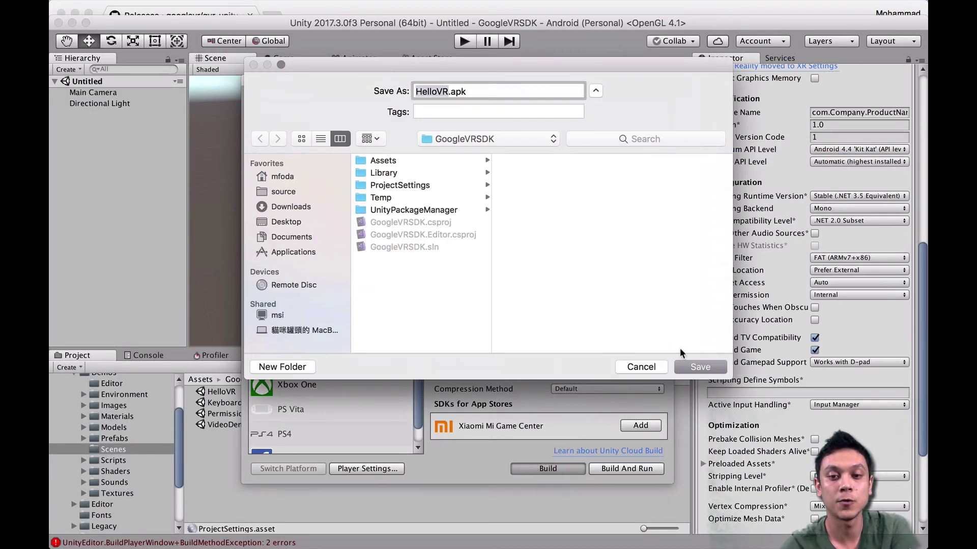
click(685, 367)
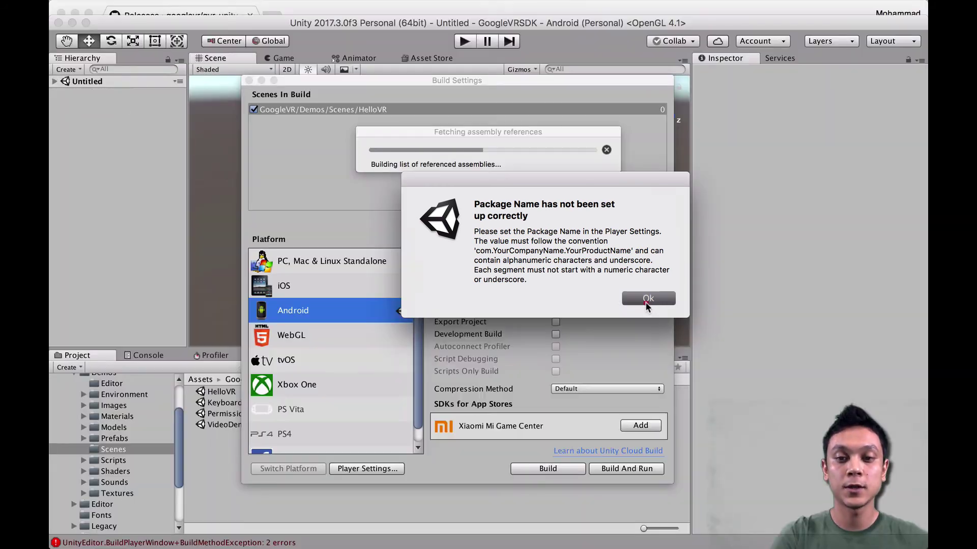
click(646, 300)
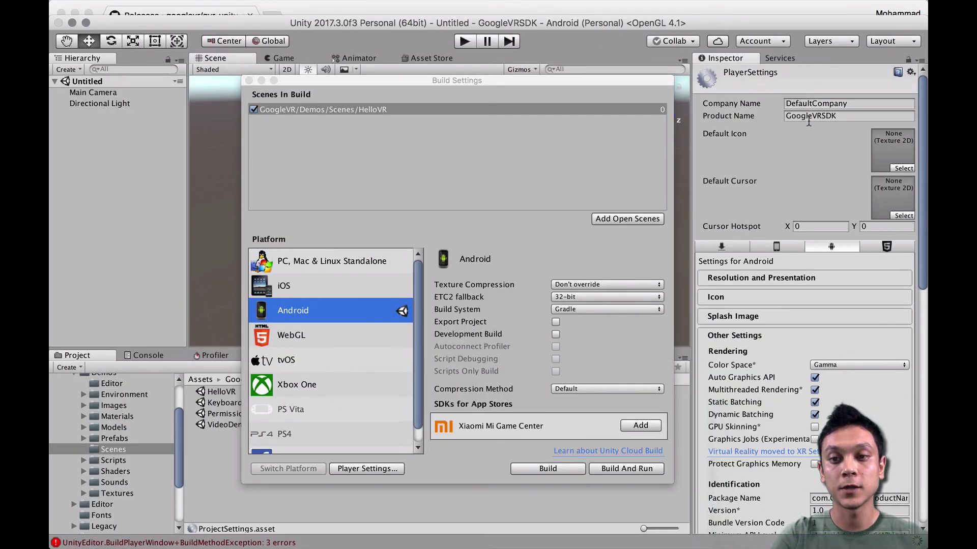
scroll(809, 122, down, 5)
scroll(786, 218, down, 7)
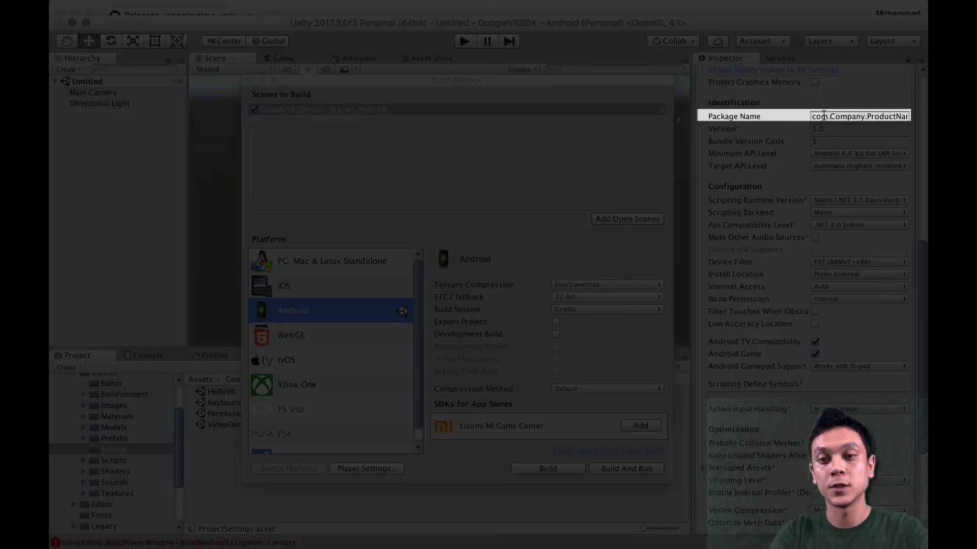
Step: Change the package name to com.mycompany.myproduct and start a new HelloVR.apk build
click(823, 116)
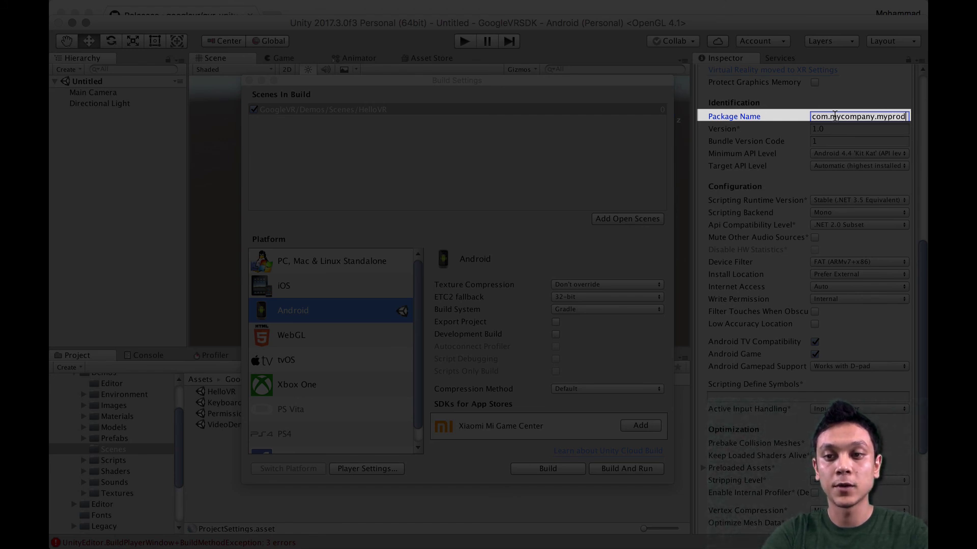
key(super+a)
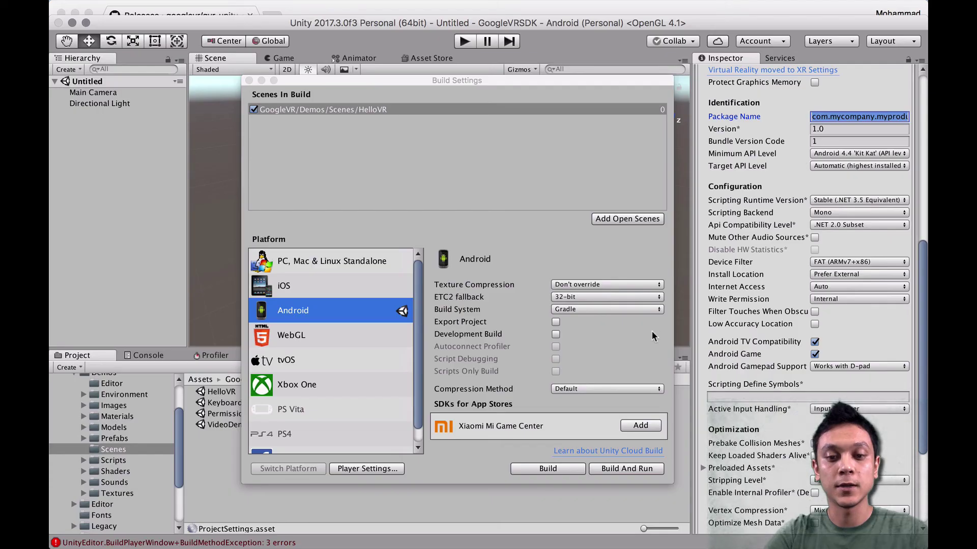
click(544, 467)
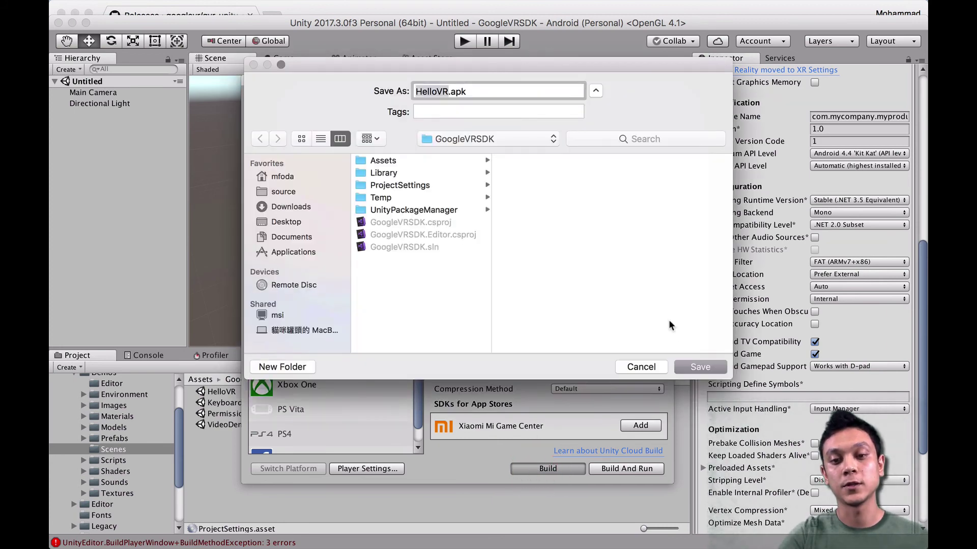
Step: Save the 26 MB HelloVR.apk into the GoogleVRSDK folder, then close Build Settings
click(680, 367)
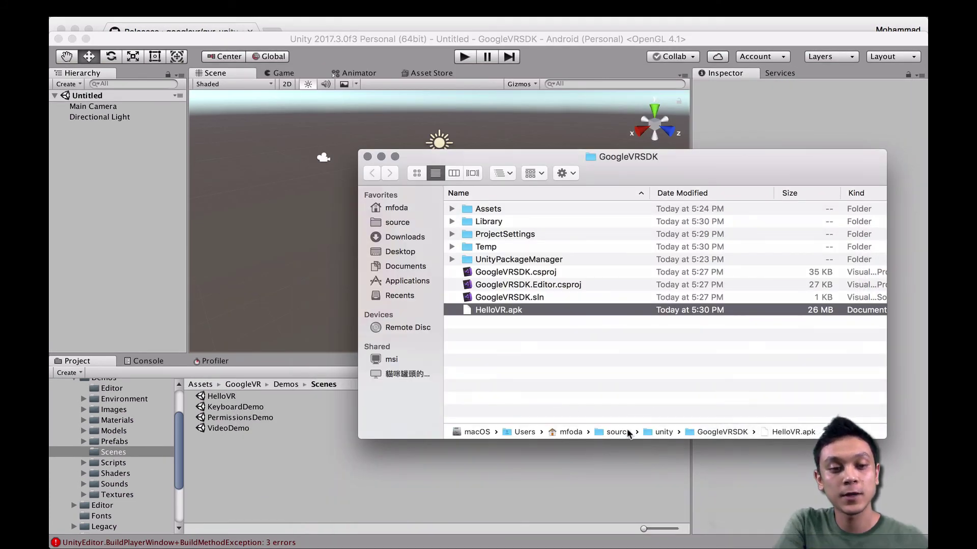
drag(829, 162, 750, 155)
click(748, 129)
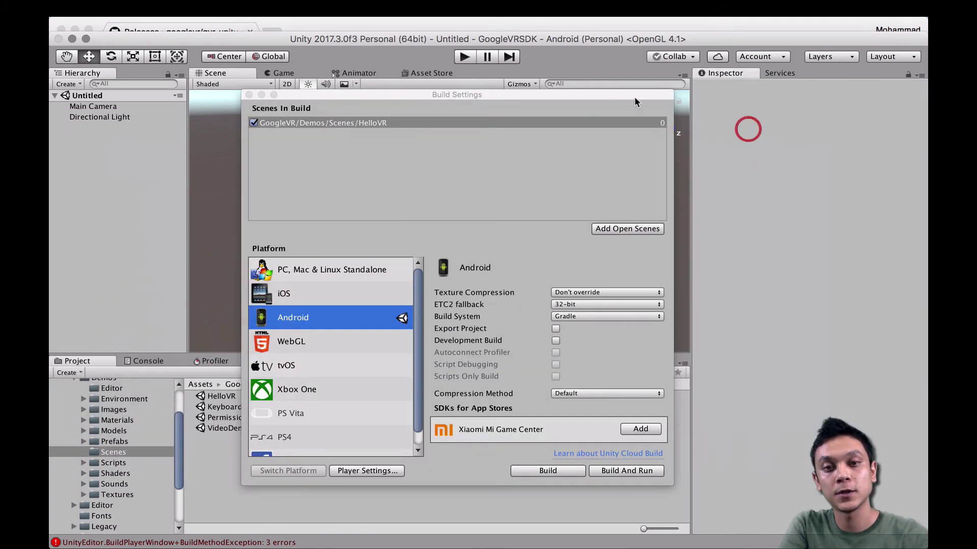
click(249, 95)
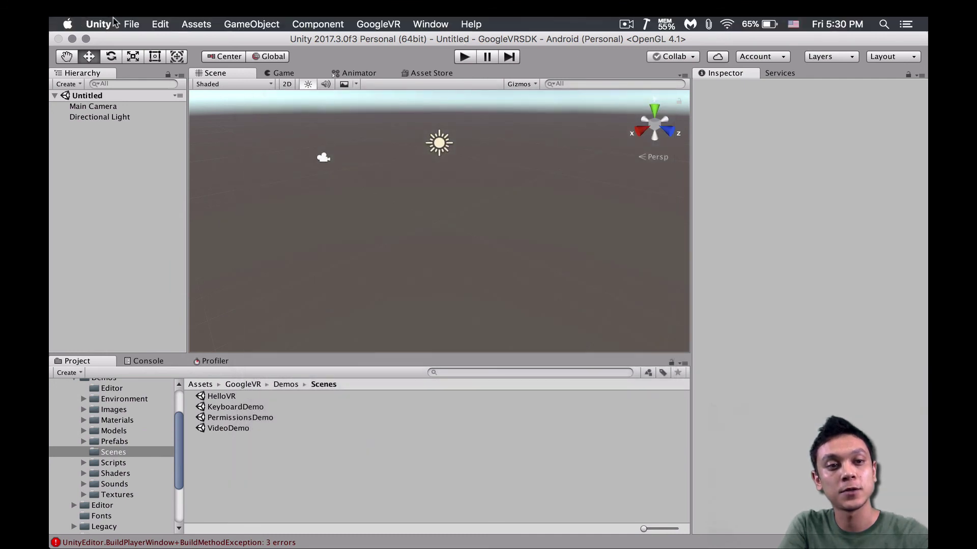
Step: Run File > Build & Run to build the app and launch it on the device
click(131, 24)
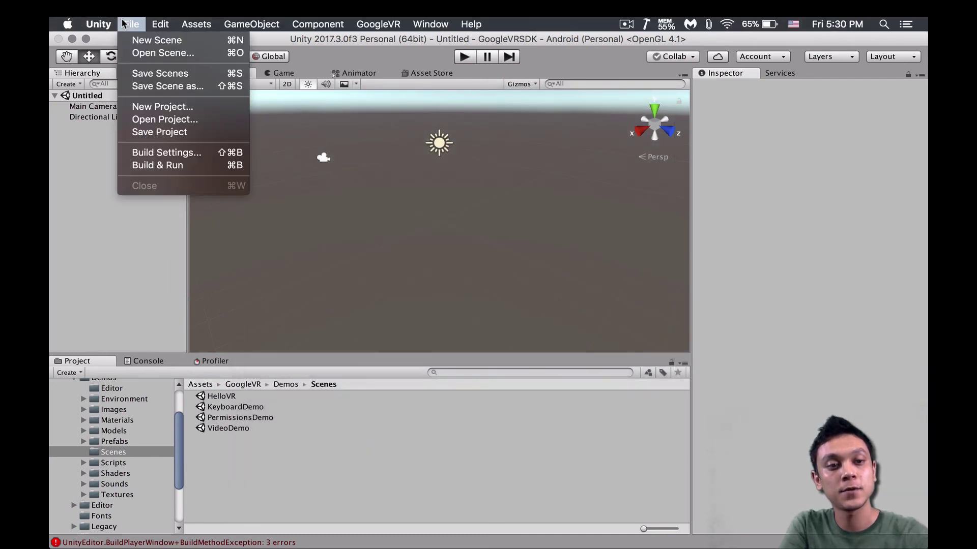
click(168, 166)
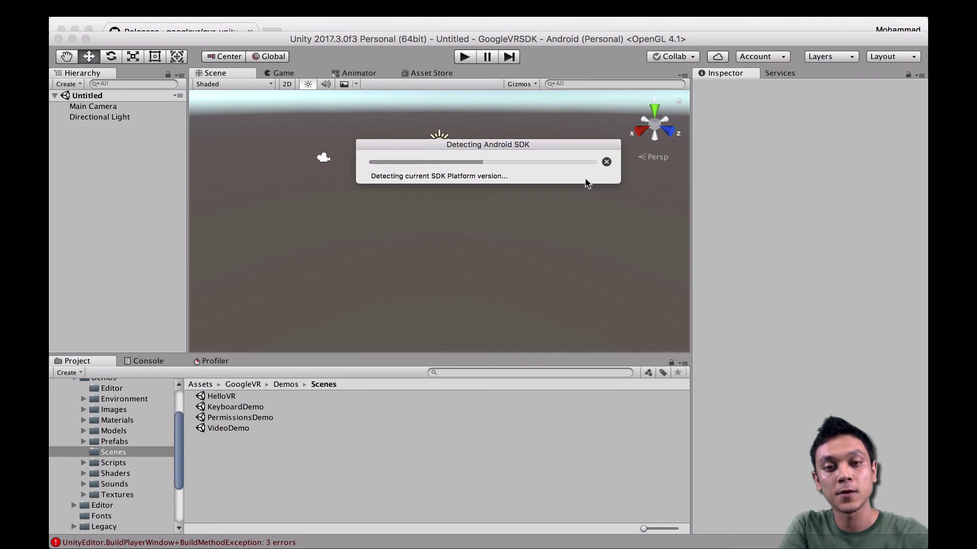
click(606, 162)
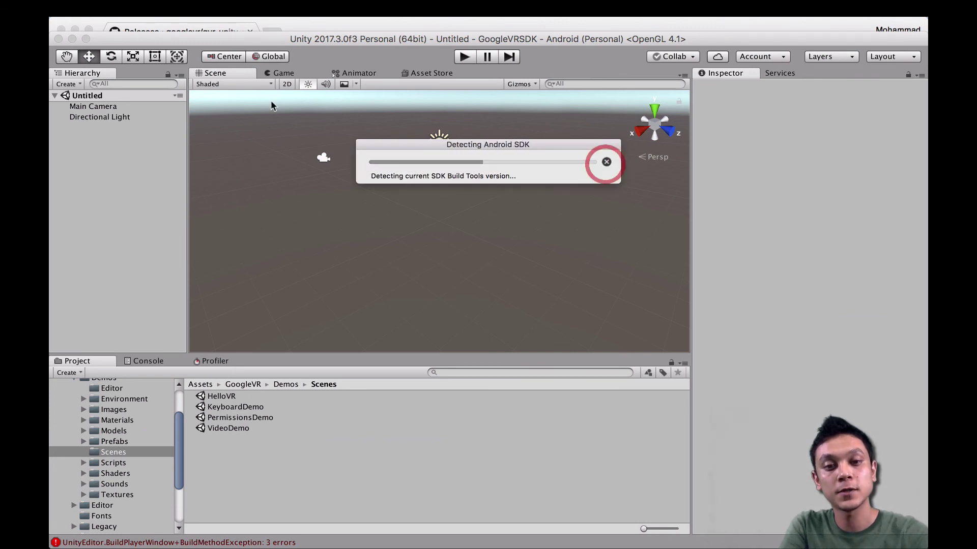